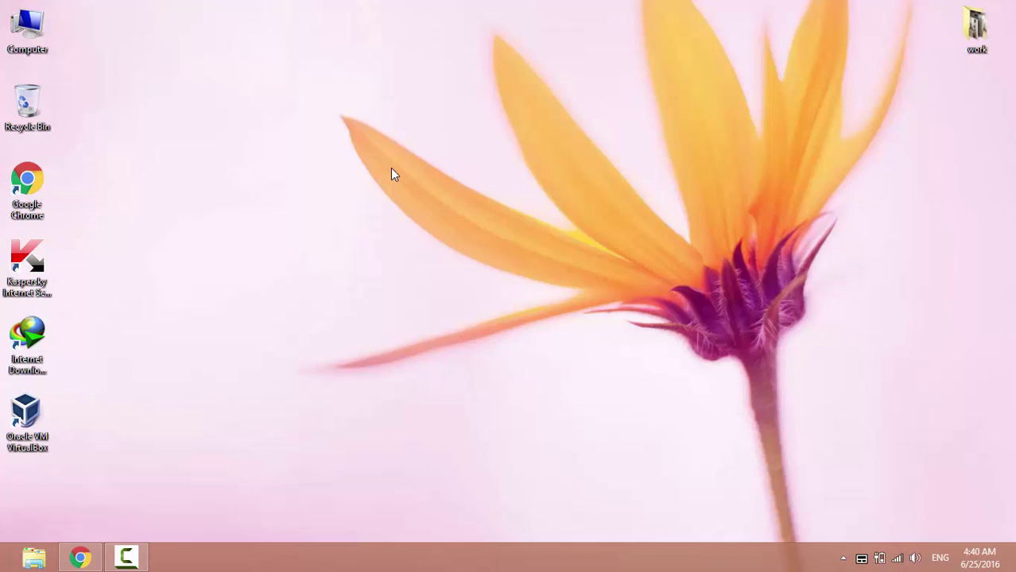
Step: Open Control Panel and set its items to display as large icons
key("super")
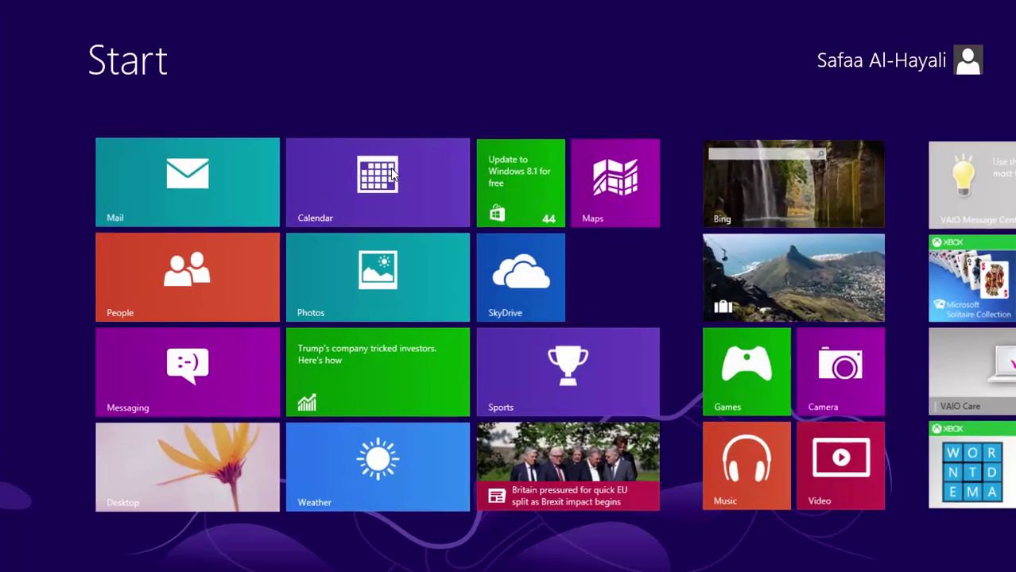
type("contr")
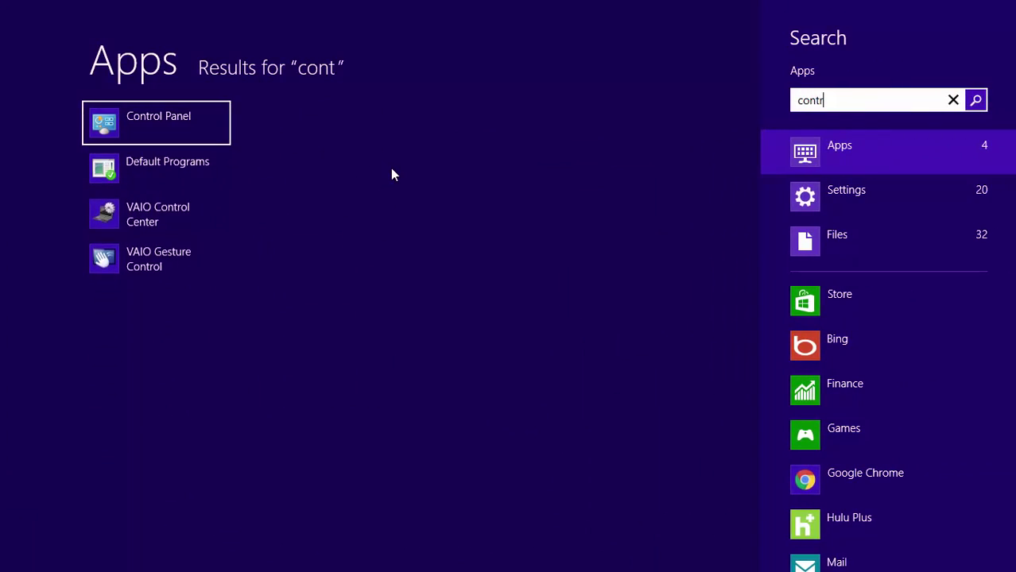
type("ol panel")
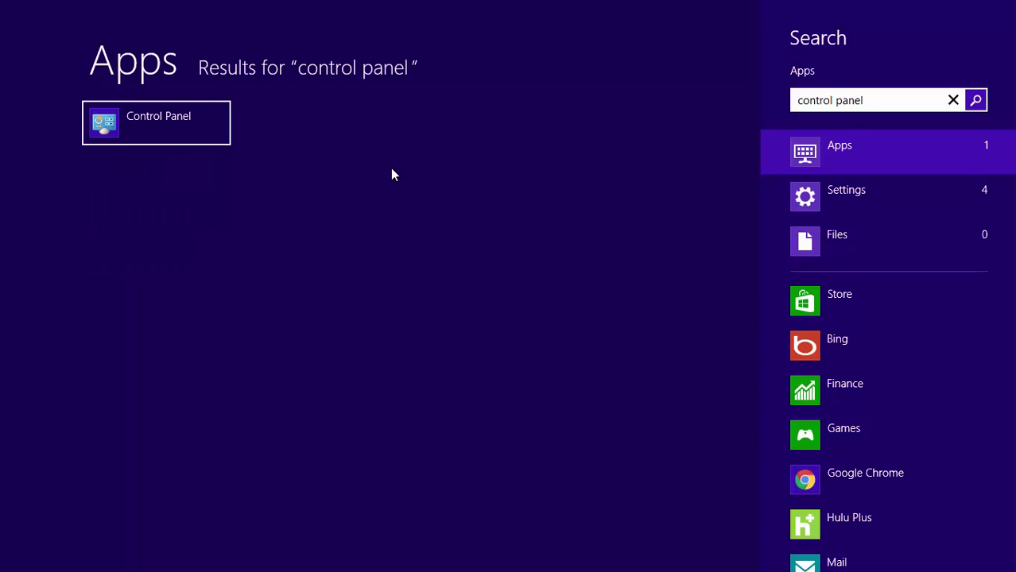
left_click(221, 145)
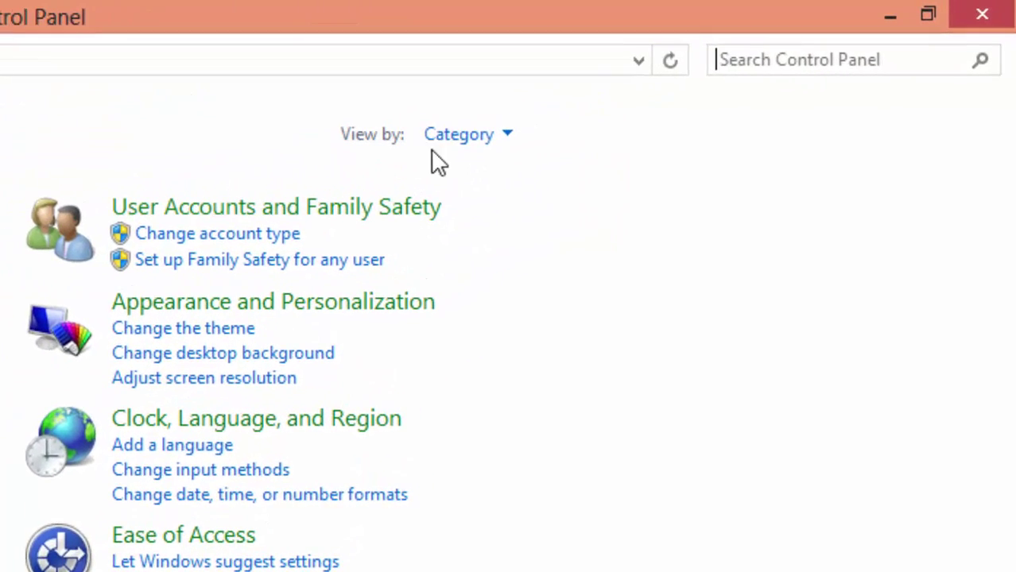
left_click(511, 136)
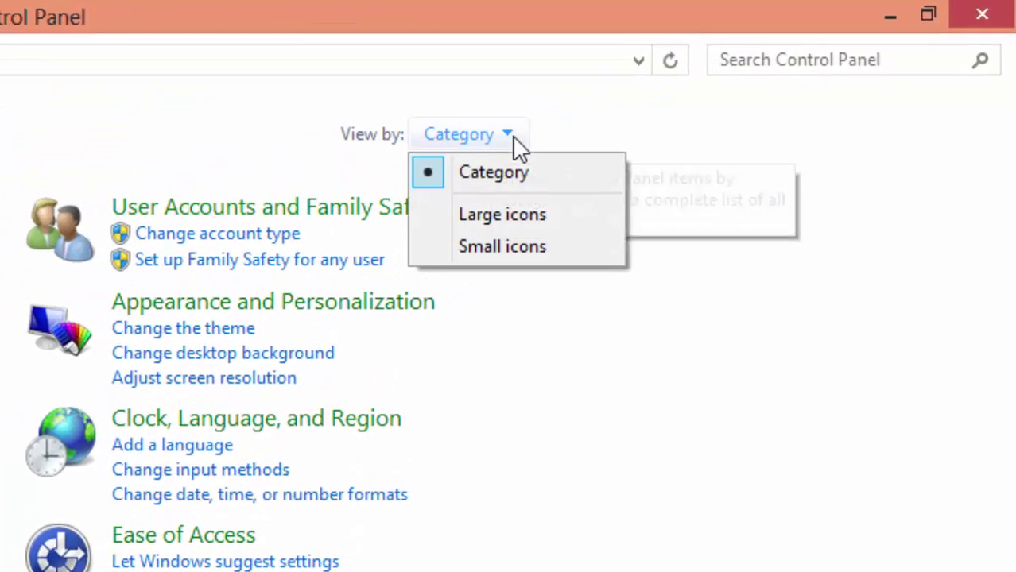
left_click(545, 215)
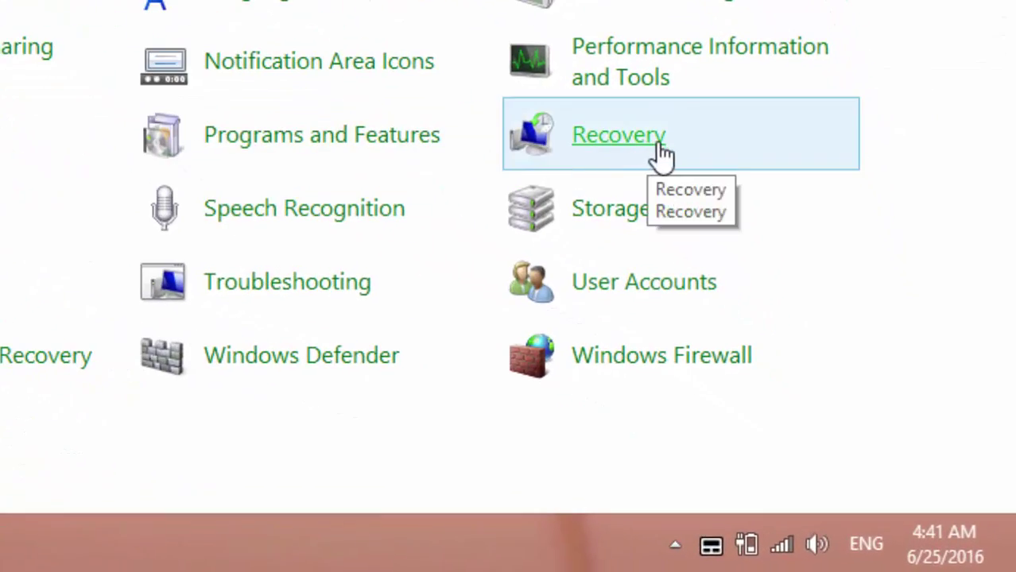
Step: Open System Restore from the Recovery tools and go to the system protection settings
left_click(663, 155)
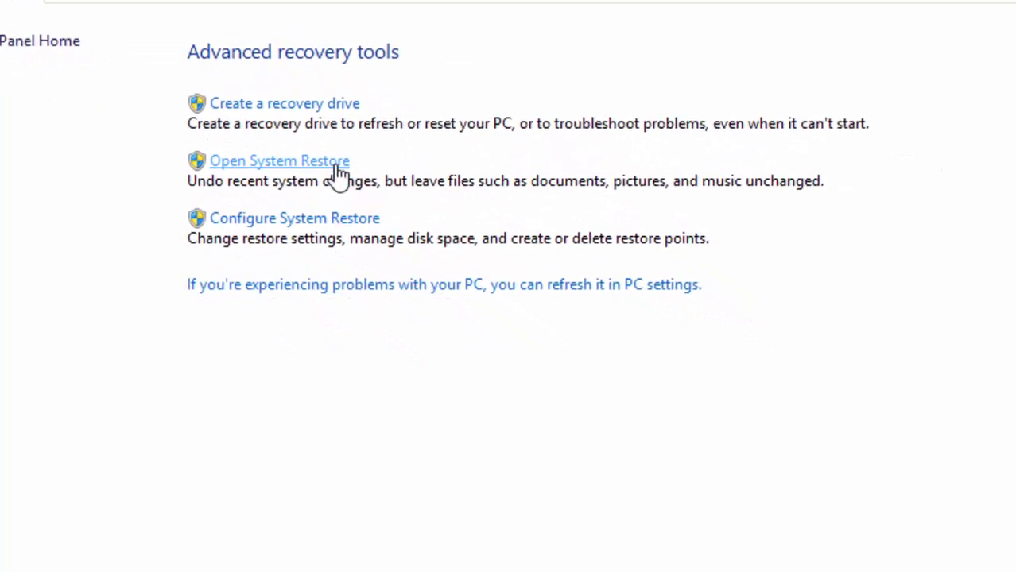
left_click(238, 105)
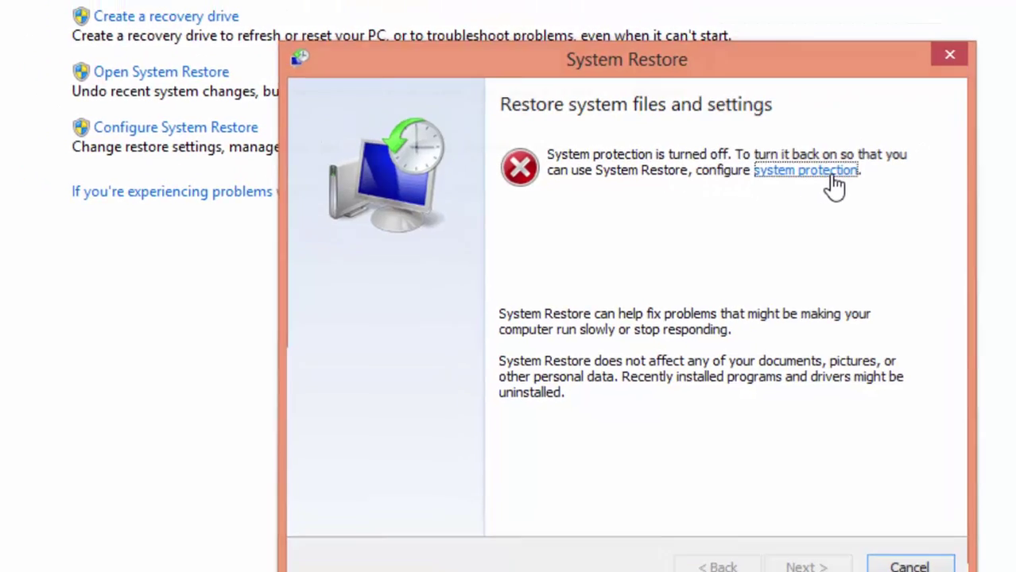
left_click(781, 153)
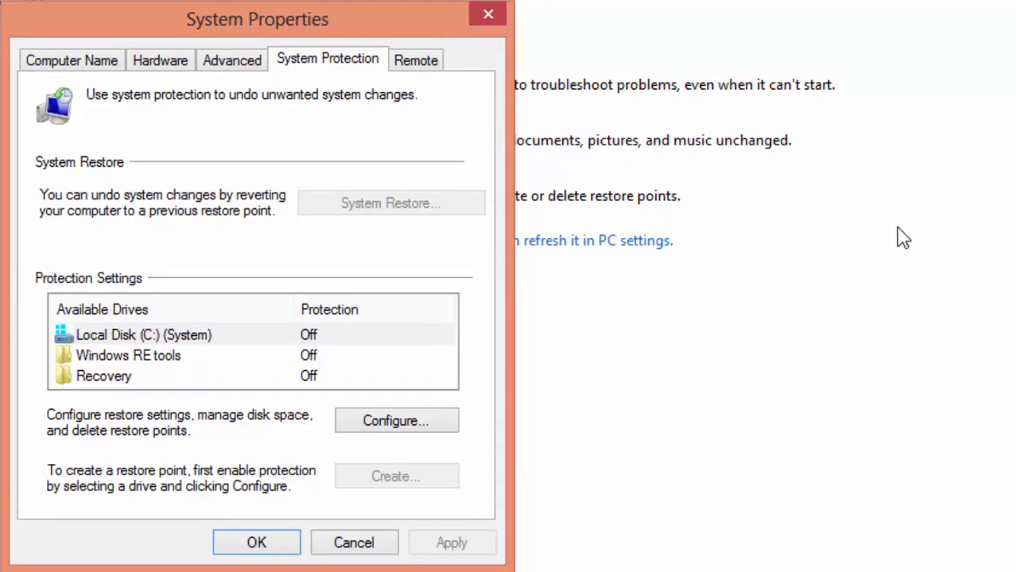
Step: Turn on system protection for Local Disk (C:) with the maximum disk space usage at 1% (4.27 GB)
left_click(347, 339)
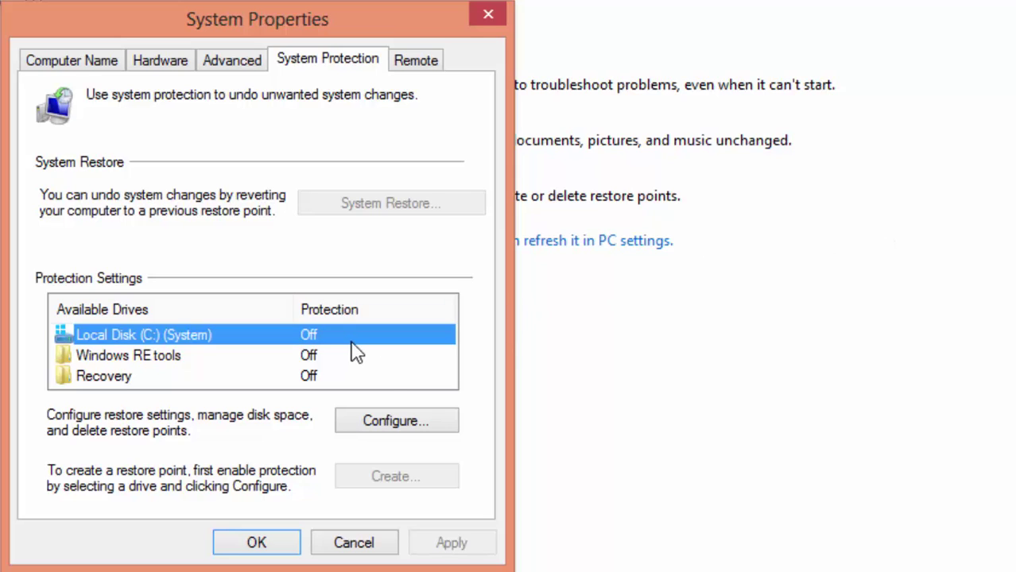
left_click(417, 427)
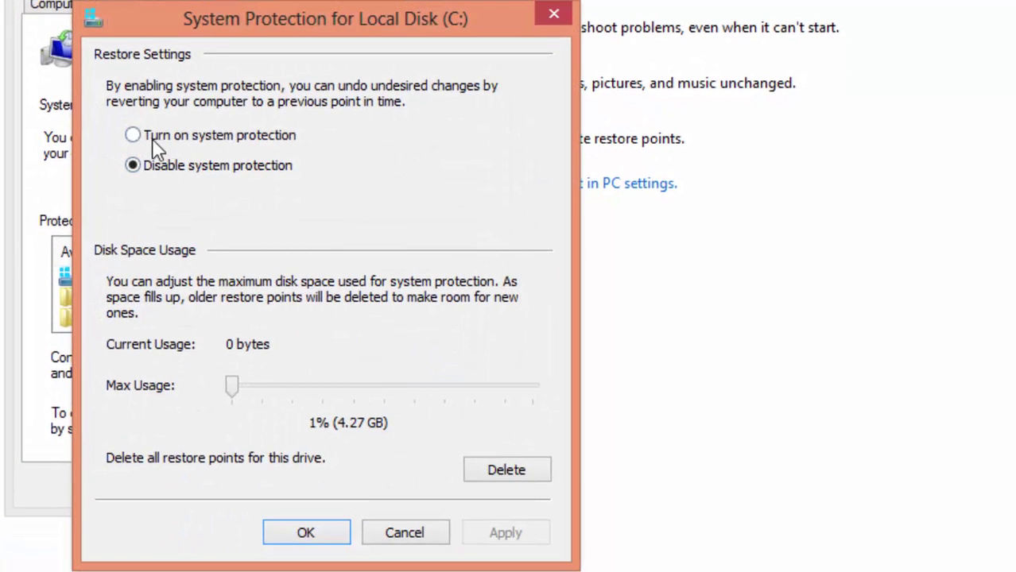
left_click(135, 133)
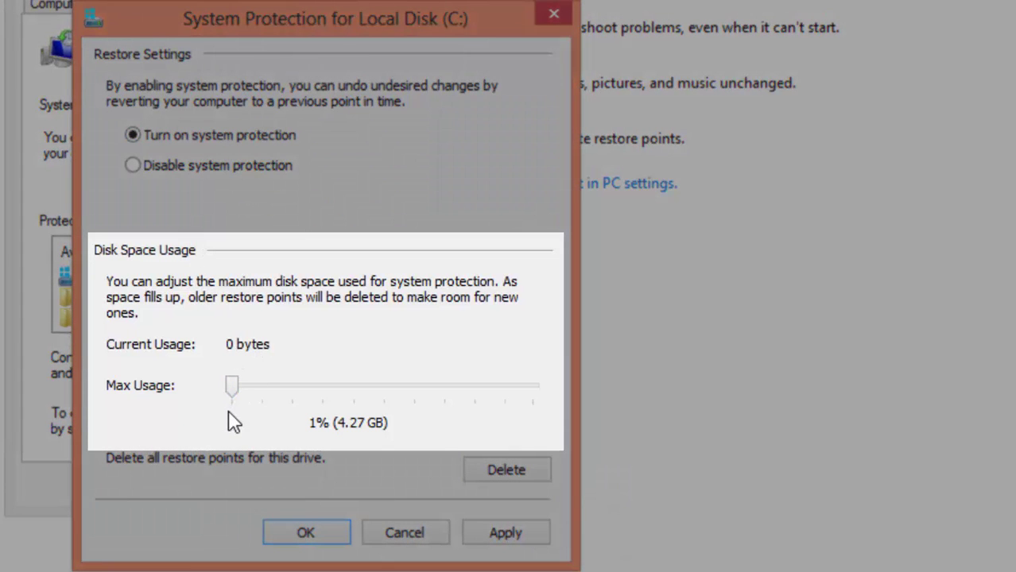
left_click(219, 410)
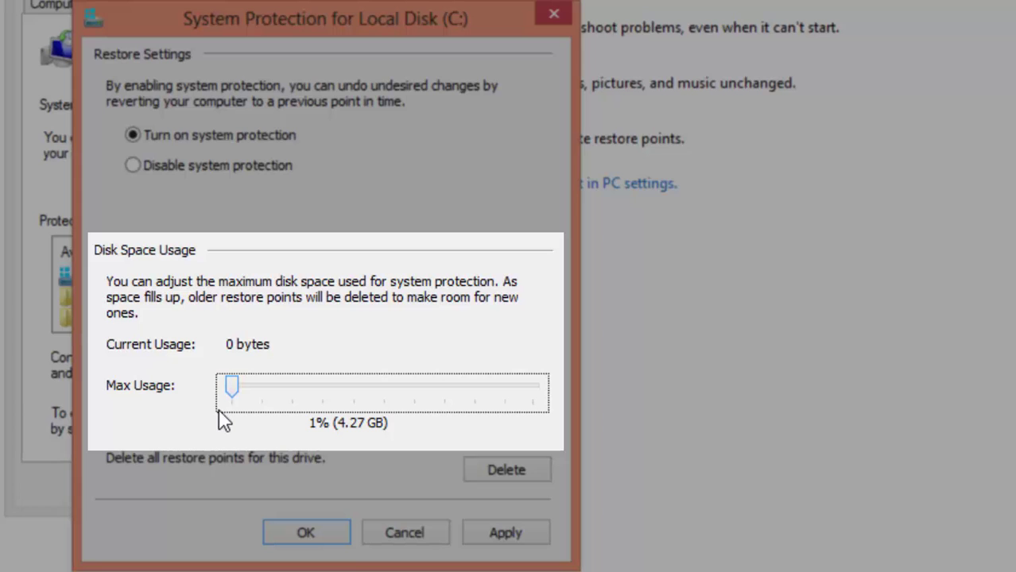
key("Right")
key("Left")
key("Right")
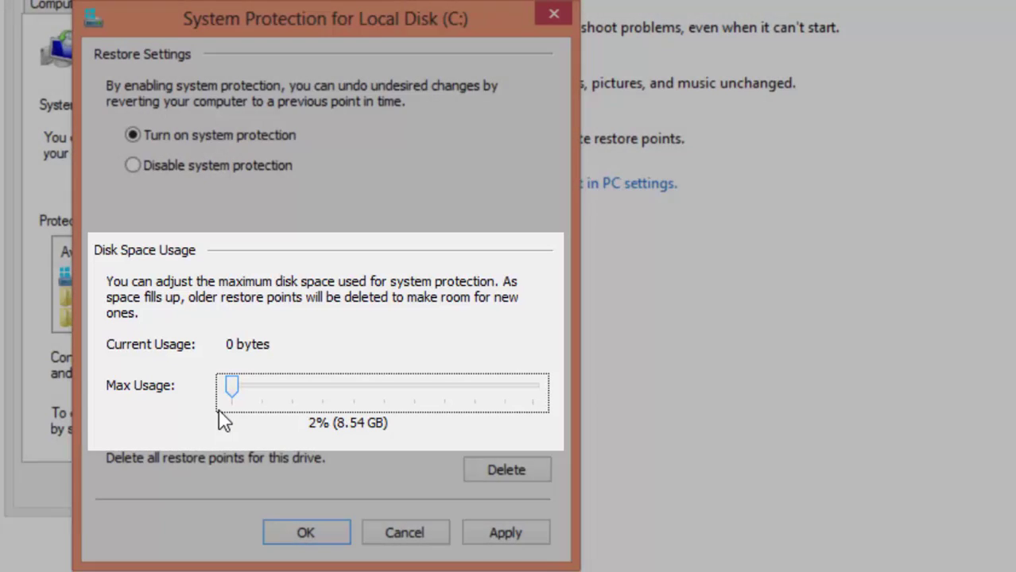
key("Left")
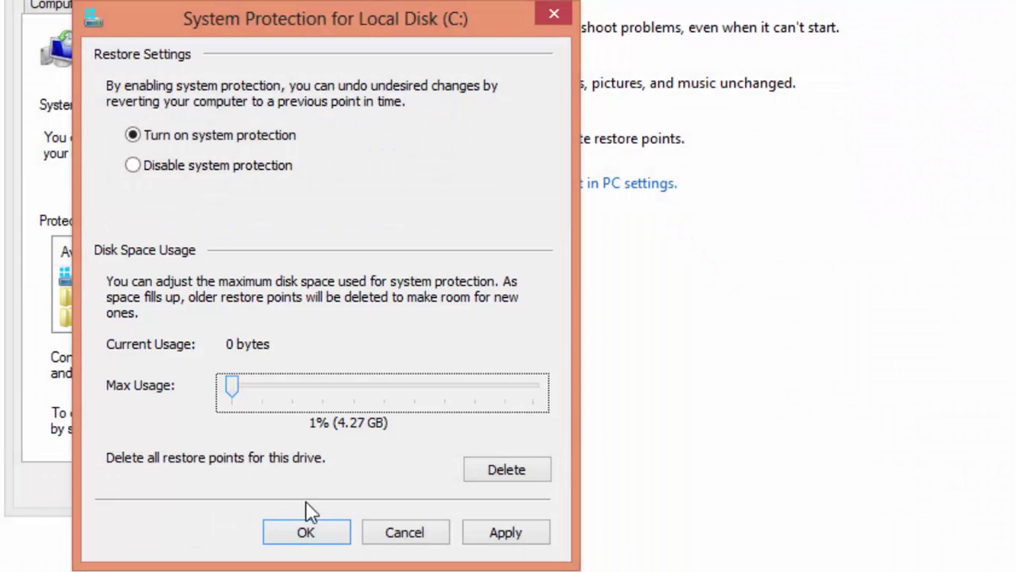
left_click(326, 534)
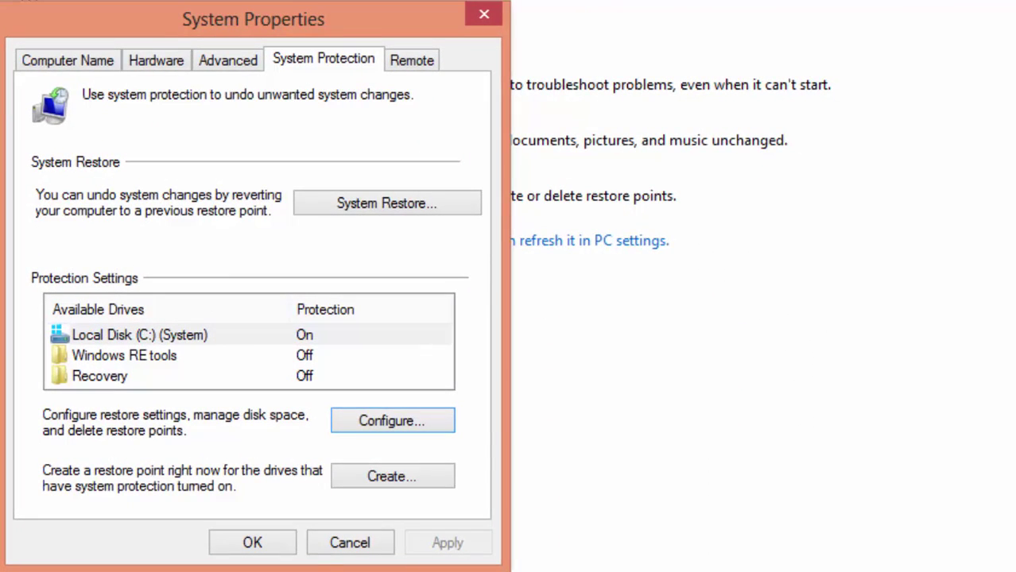
Step: Create a restore point for Local Disk (C:) described as "before installing bluestack" and close System Properties
left_click(318, 339)
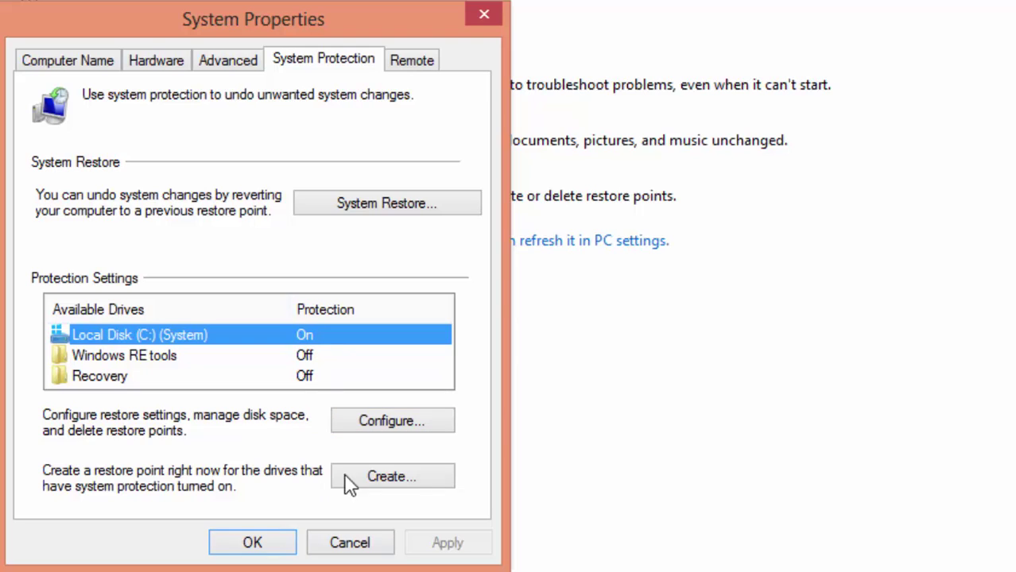
left_click(433, 479)
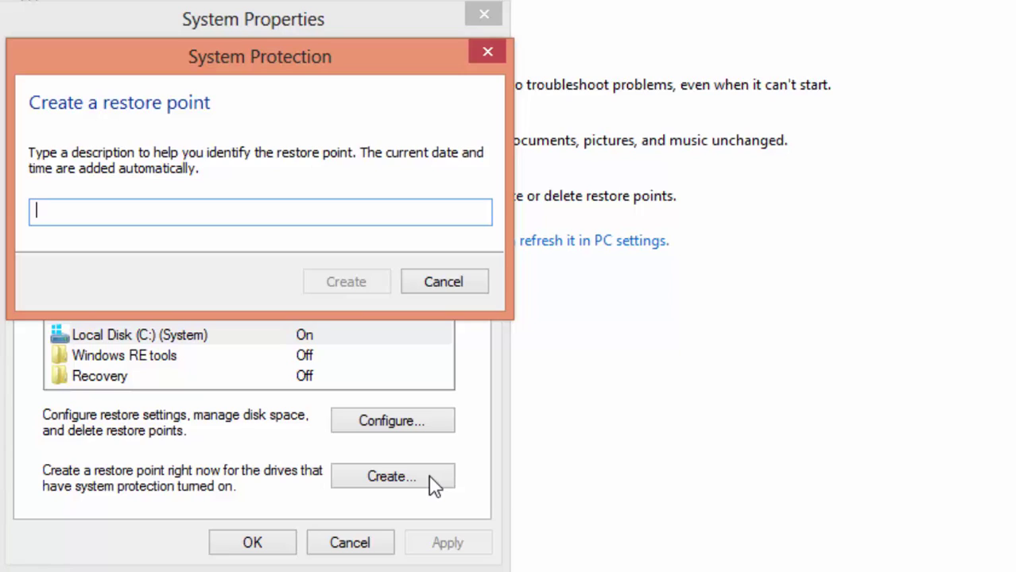
type("before installing ")
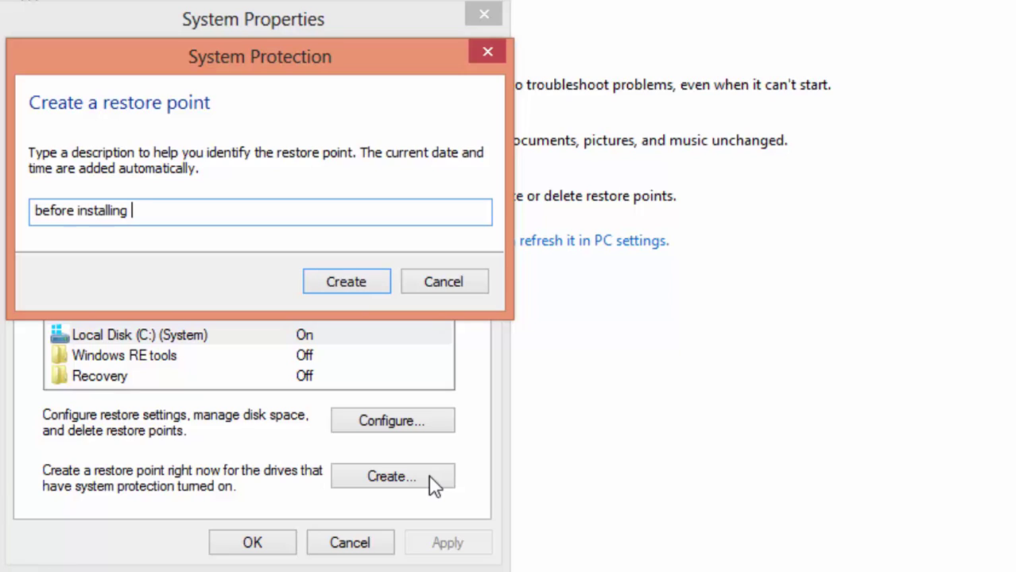
type("bluestack")
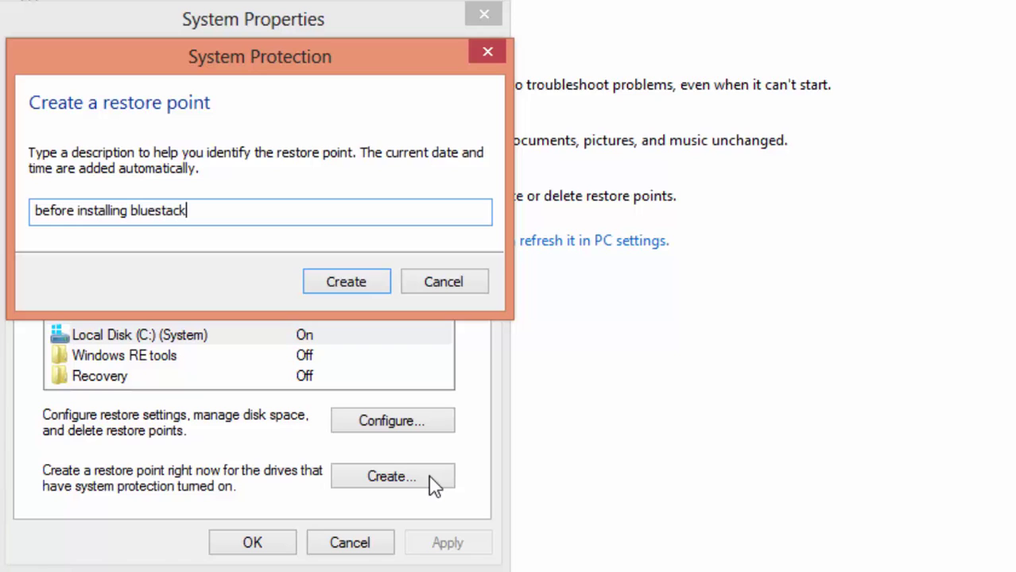
left_click(350, 284)
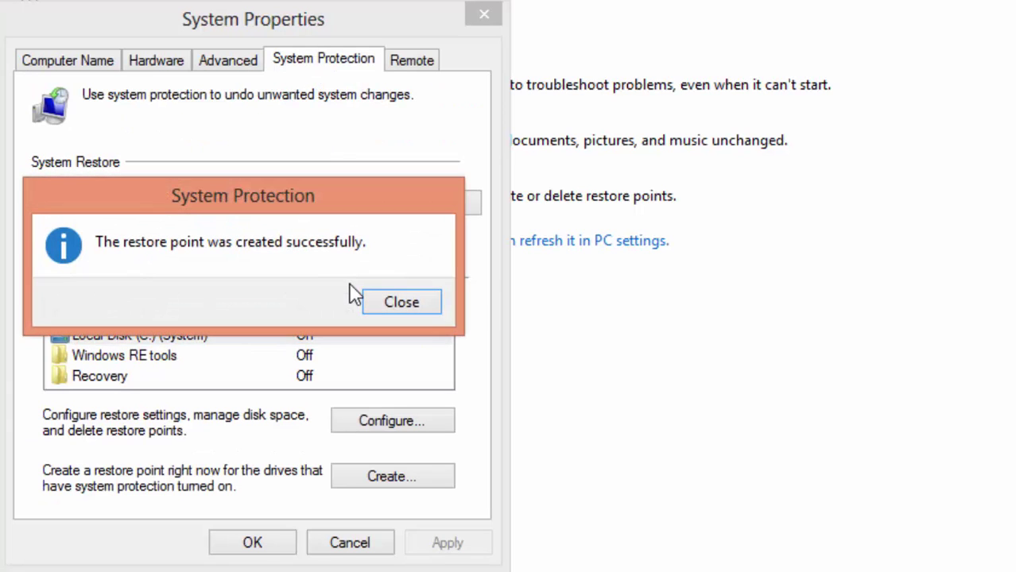
left_click(422, 305)
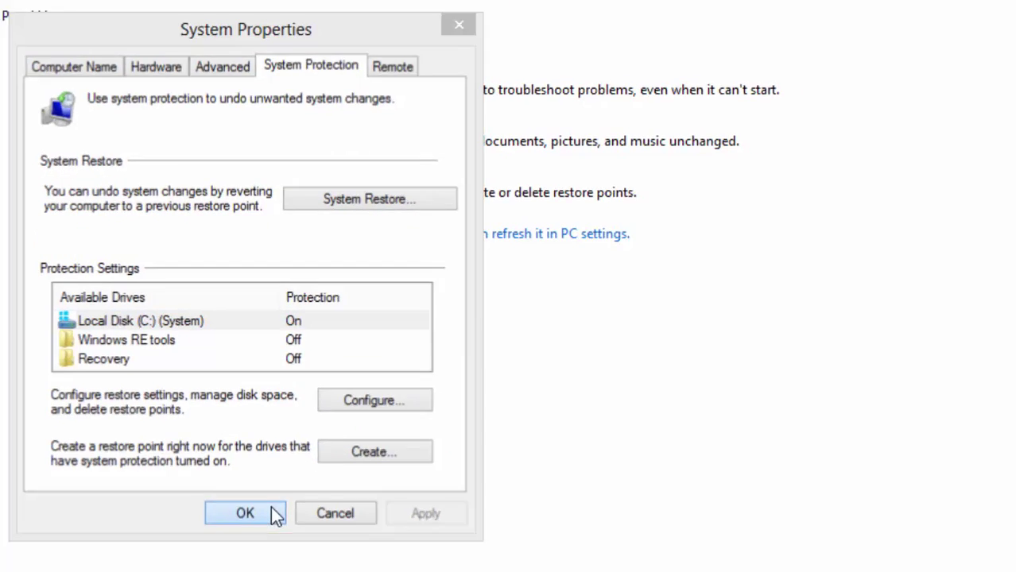
left_click(278, 542)
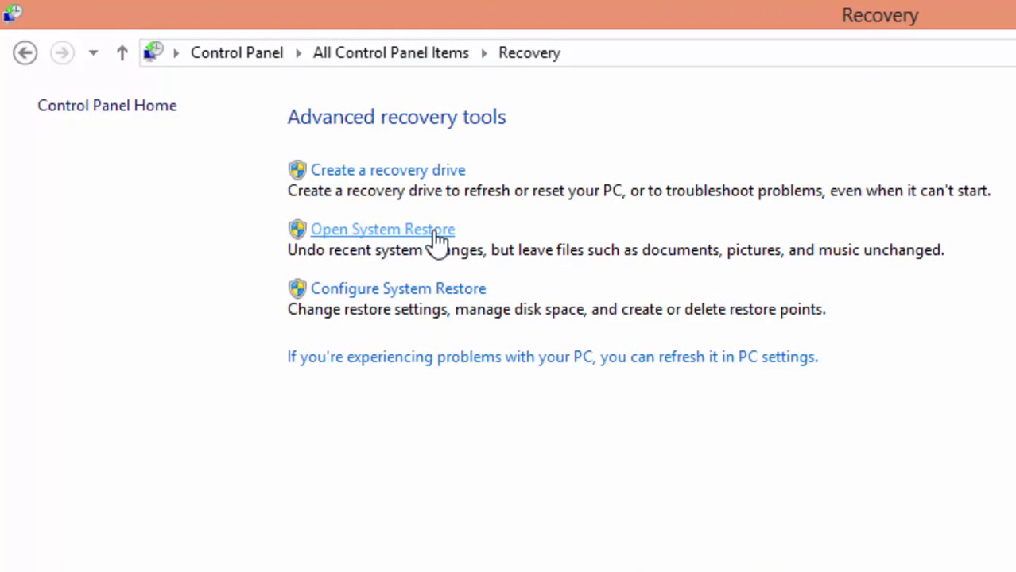
Step: Review the "before installing bluestack" restore point in System Restore up to the confirmation page, cancel the restore and close the Recovery window
left_click(436, 232)
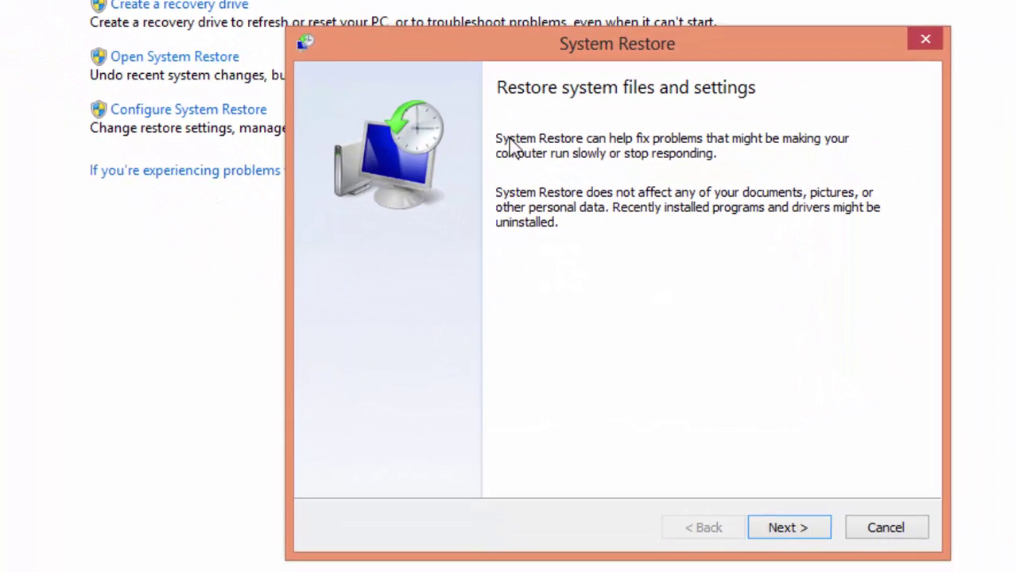
left_click(785, 531)
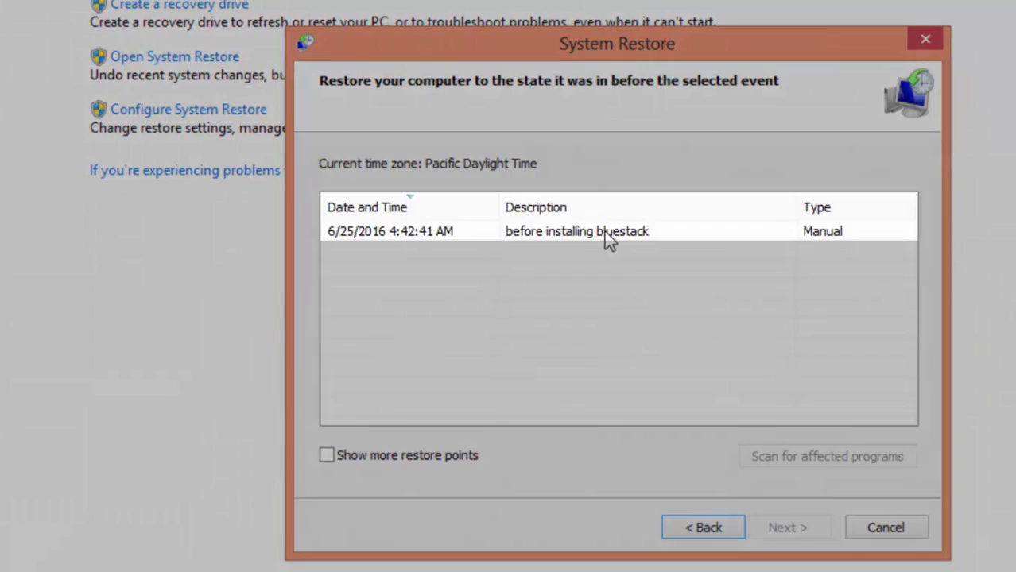
left_click(612, 231)
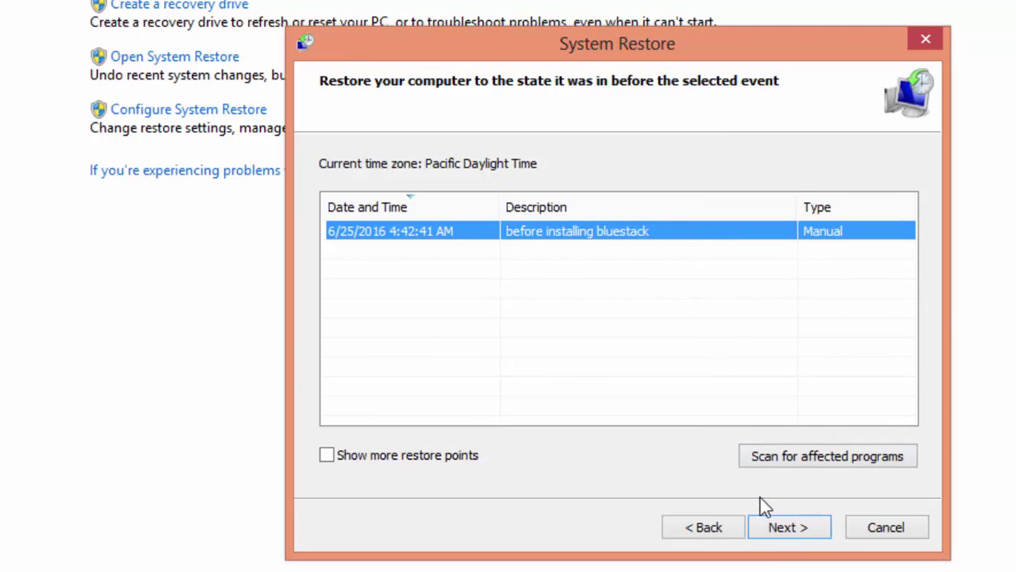
left_click(783, 529)
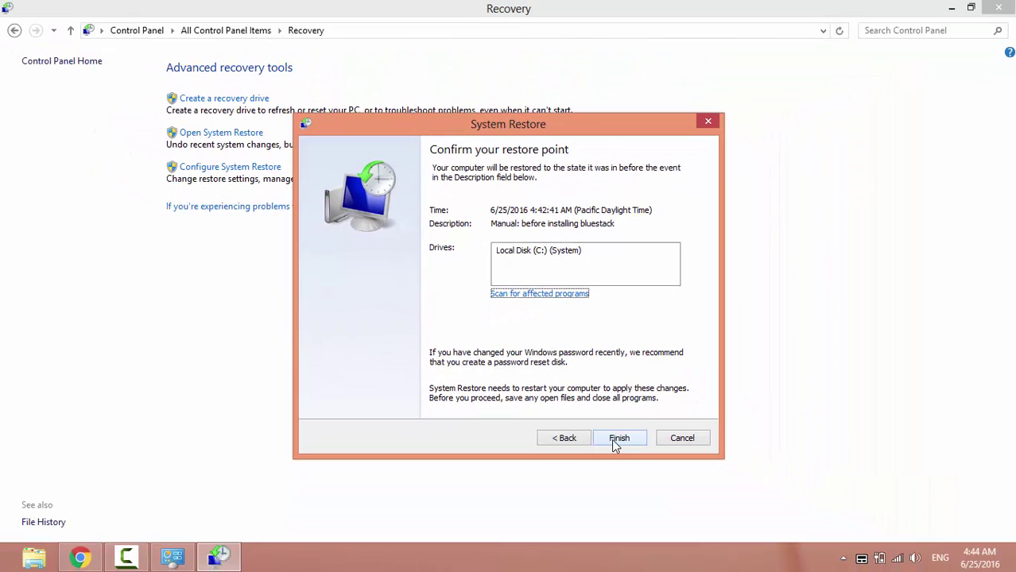
left_click(672, 439)
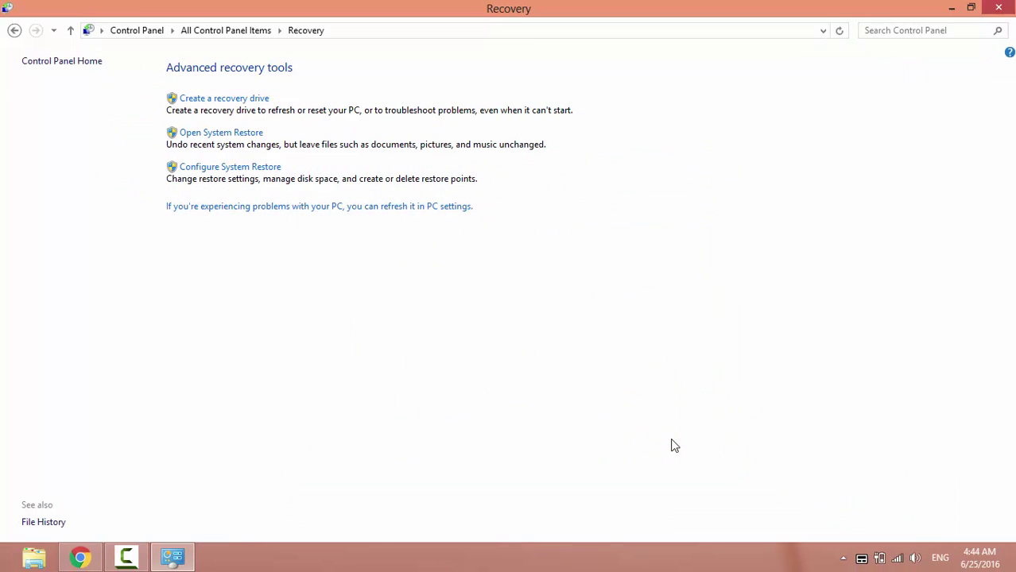
left_click(993, 12)
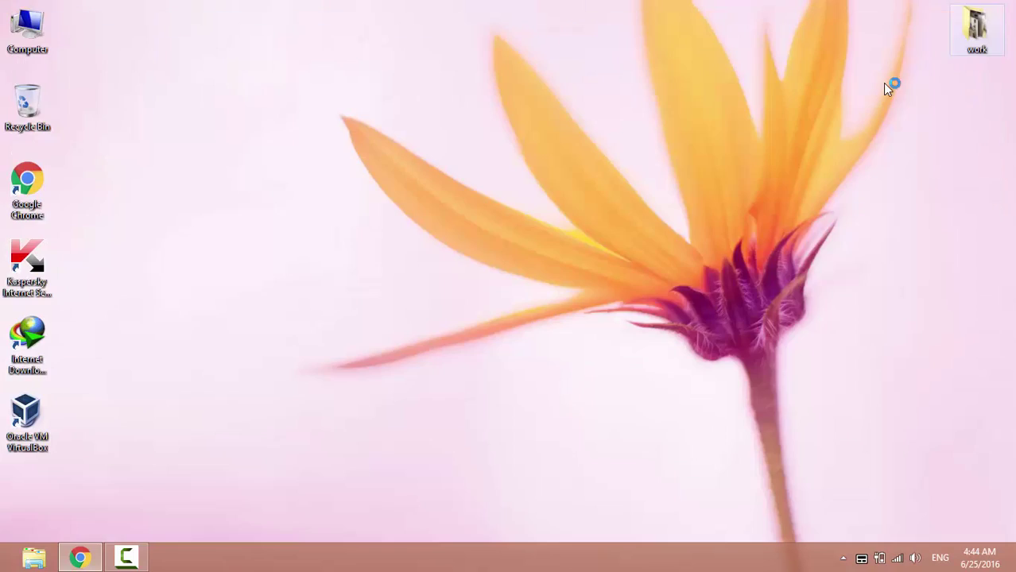